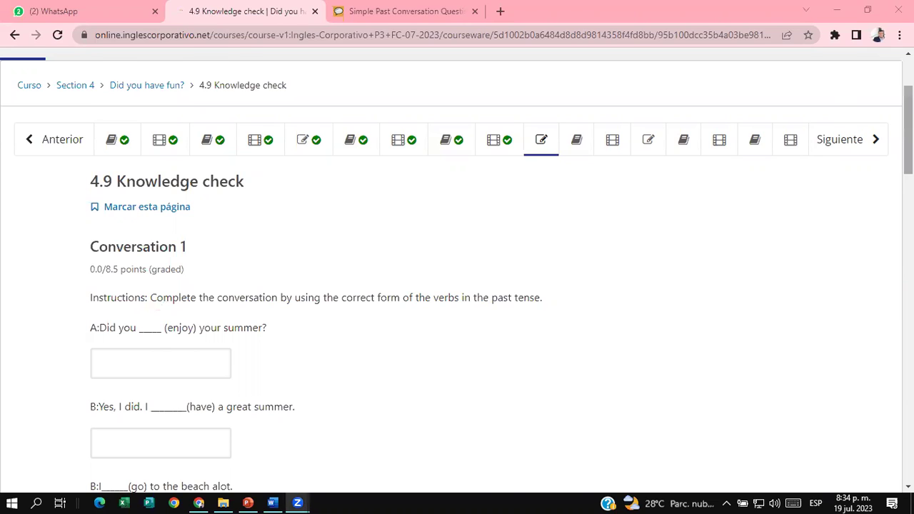
# Fill in the three Conversation 1 blanks with "enjoy", "had" and "went".
pyautogui.scroll(-2, 457, 285)
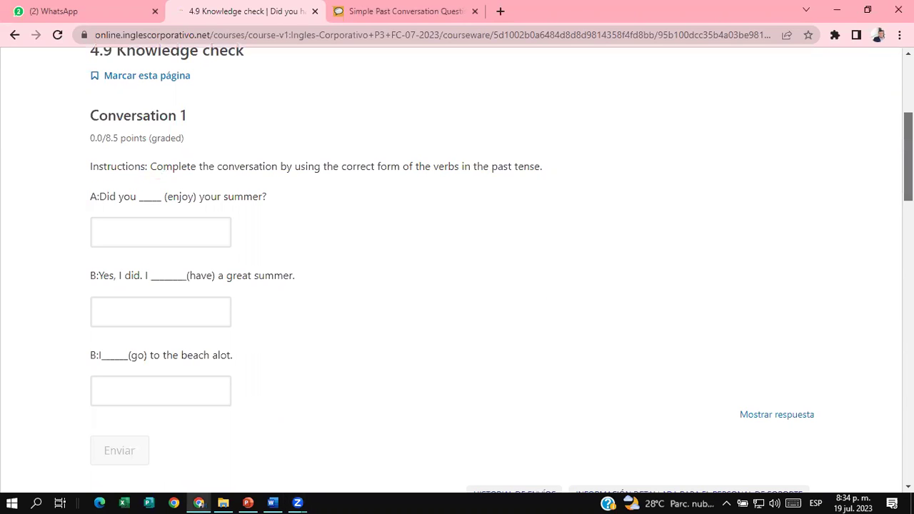
pyautogui.click(133, 216)
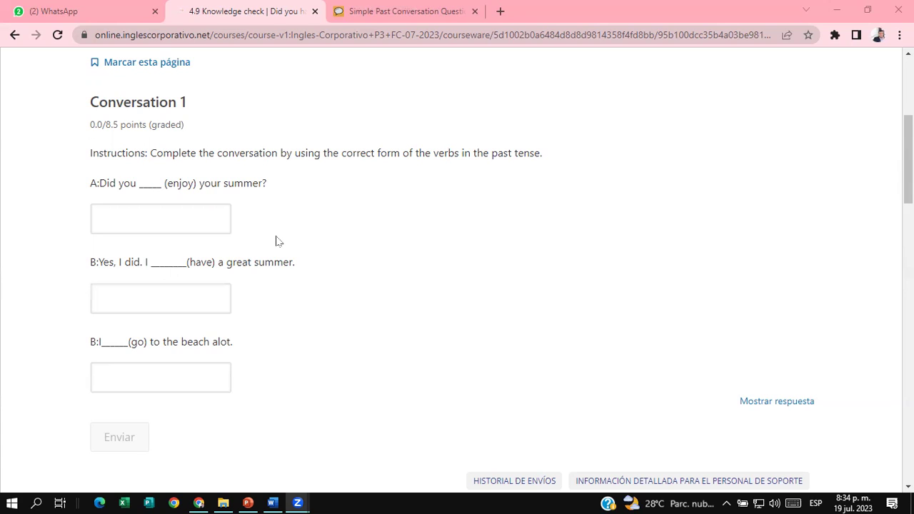
pyautogui.hotkey('alt', 'Tab')
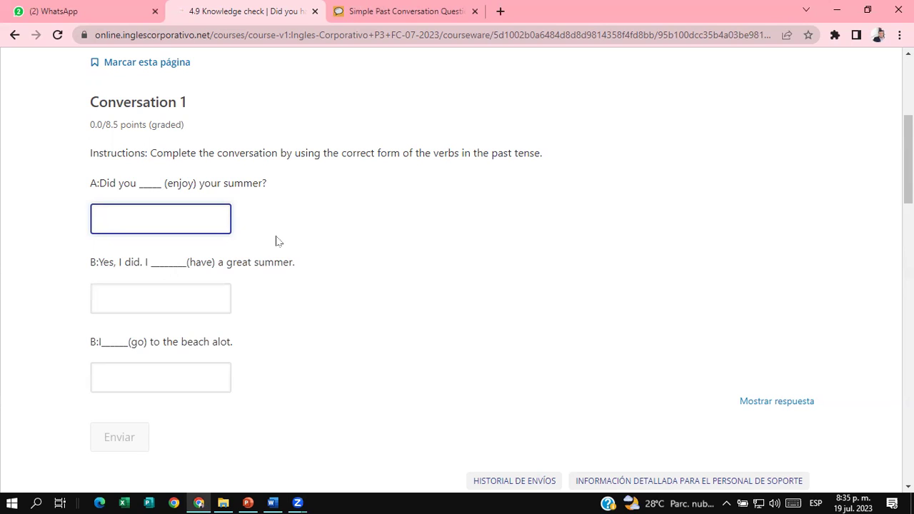
pyautogui.write('enjoy')
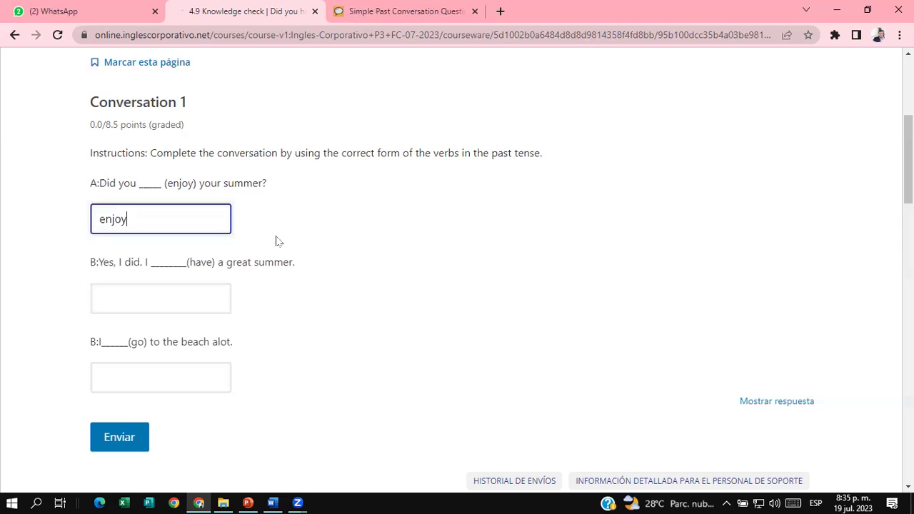
pyautogui.click(125, 314)
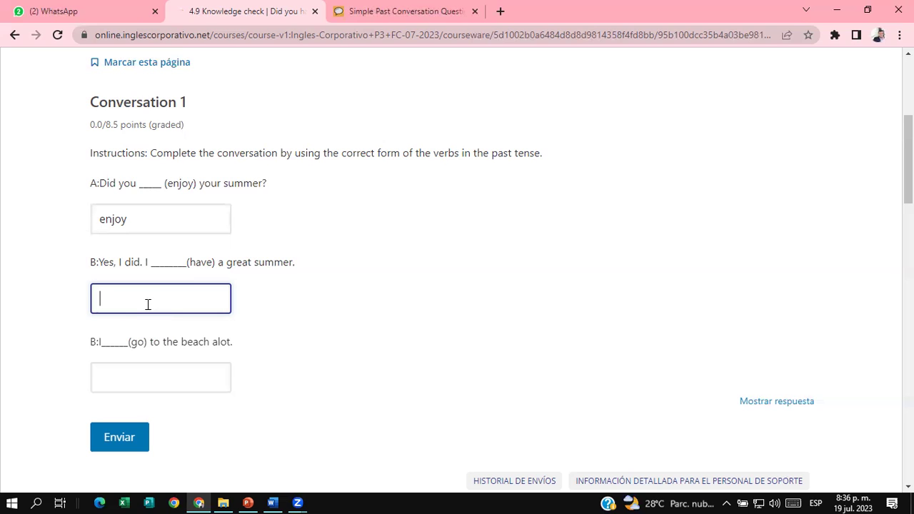
pyautogui.write('had')
pyautogui.scroll(-2, 133, 207)
pyautogui.click(120, 238)
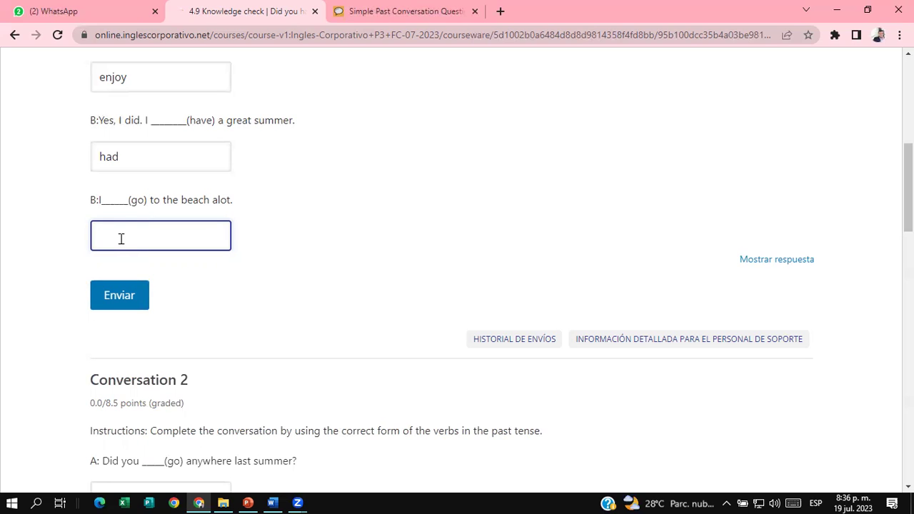
pyautogui.write('went')
# Try to submit the Conversation 1 answers and agree to sign in to the account again.
pyautogui.scroll(-3, 457, 272)
pyautogui.scroll(-1, 457, 272)
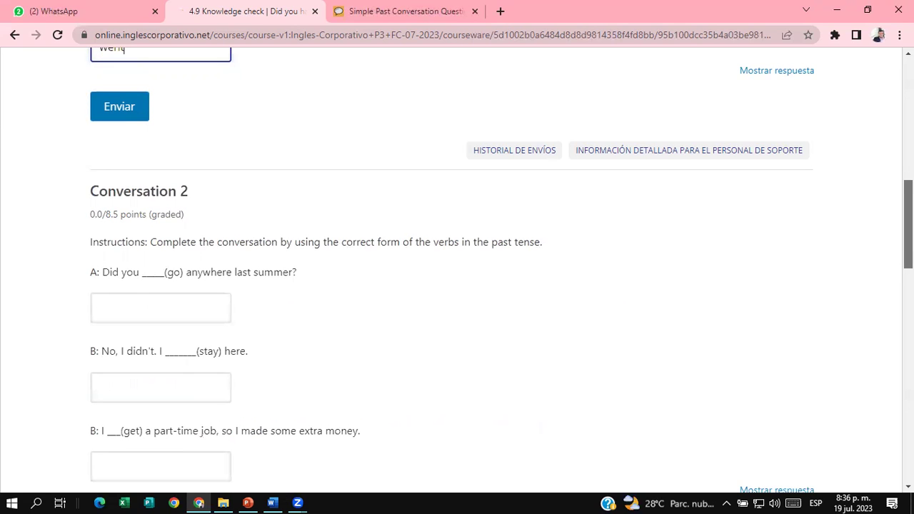
pyautogui.scroll(4, 429, 270)
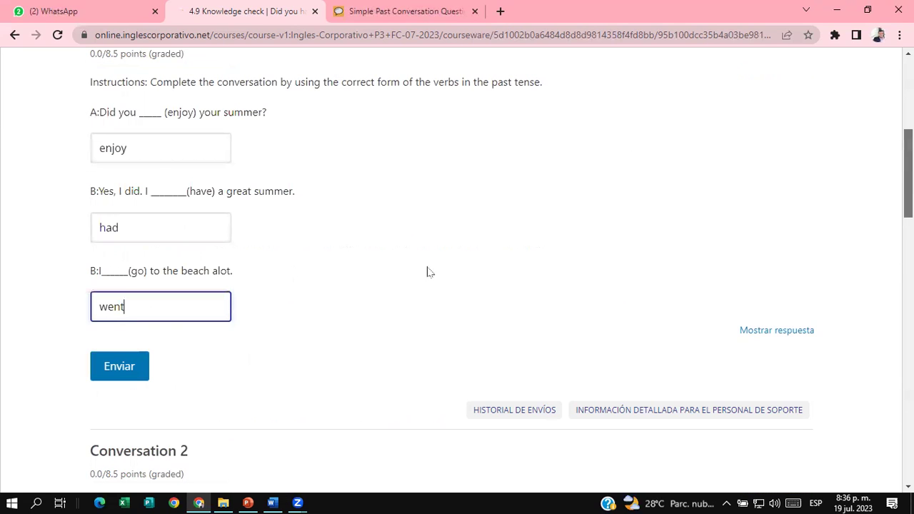
pyautogui.click(122, 367)
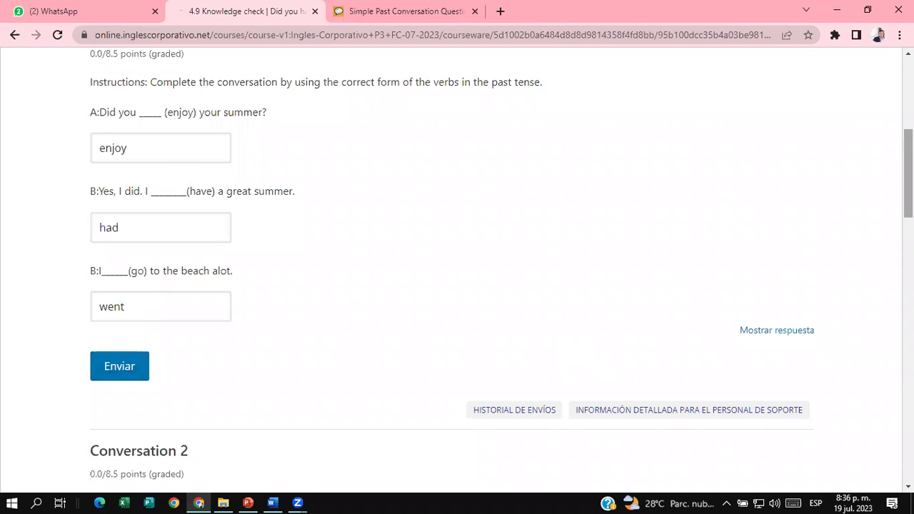
pyautogui.scroll(2, 457, 271)
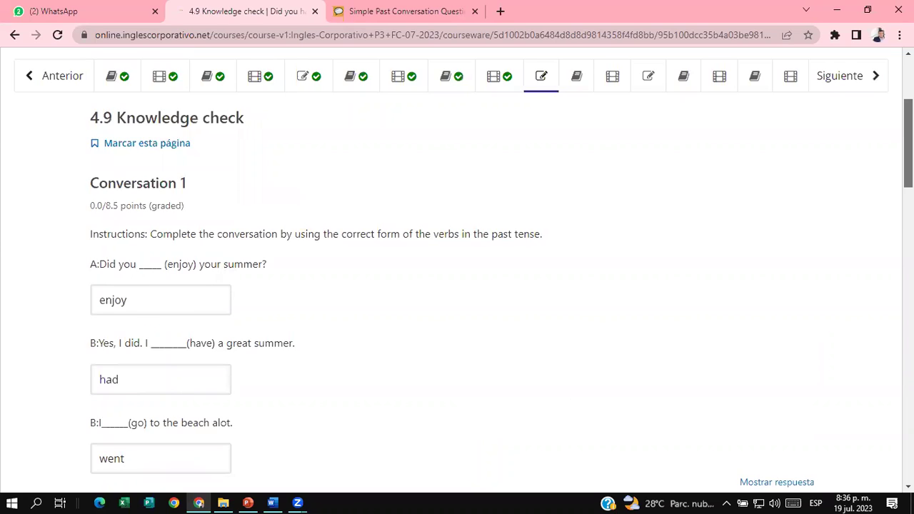
pyautogui.scroll(3, 457, 272)
pyautogui.scroll(-6, 457, 272)
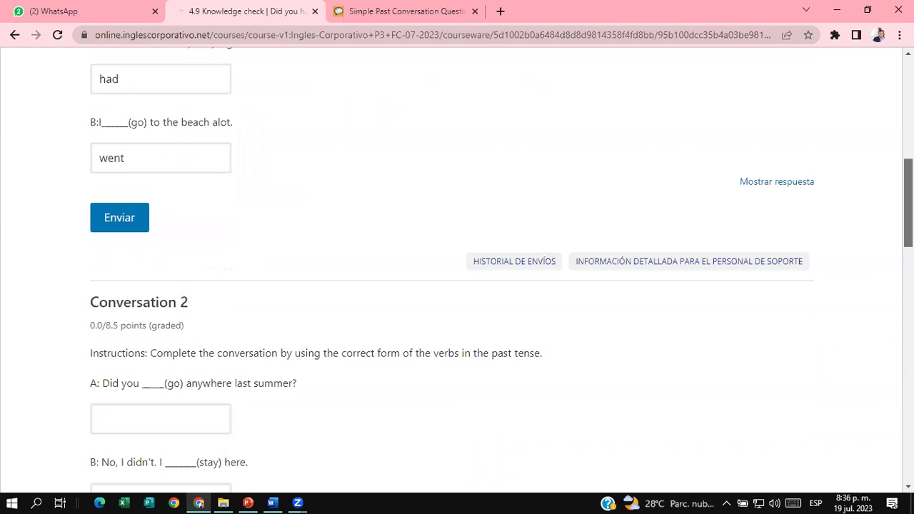
pyautogui.scroll(1, 457, 272)
pyautogui.scroll(1, 212, 285)
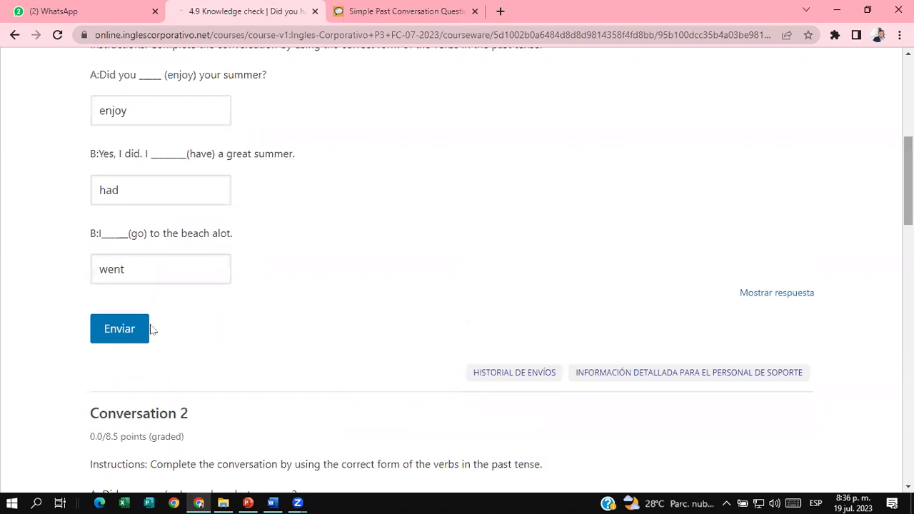
pyautogui.click(121, 332)
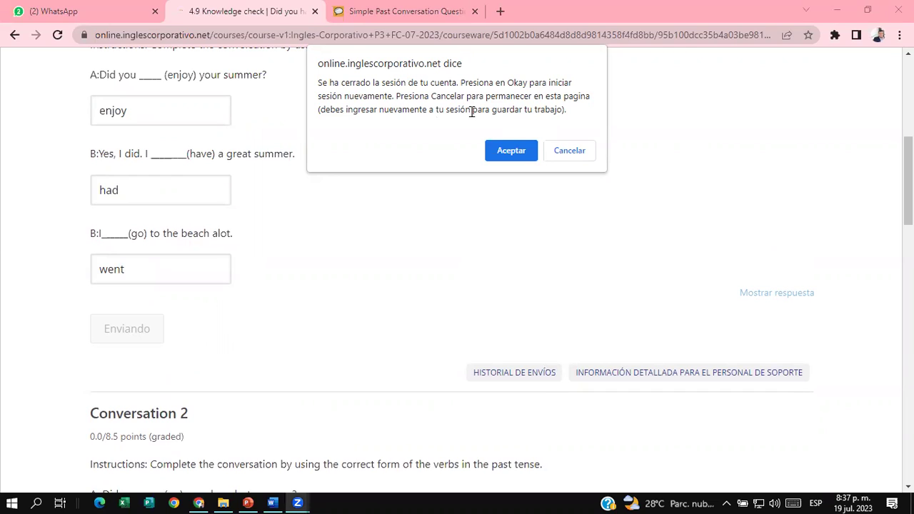
pyautogui.click(506, 151)
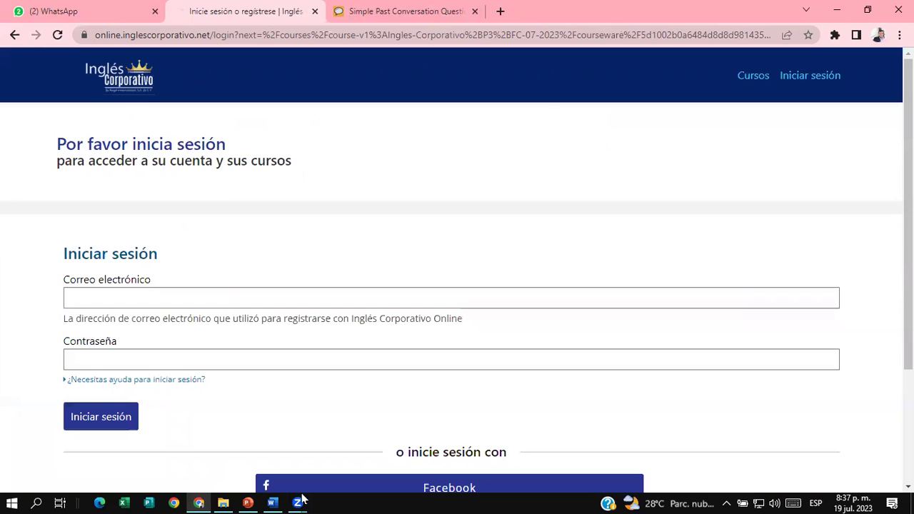
# Look up the first student platform account in the INGLES CORPORATIVO Word document and fill in its e-mail on the course login form.
pyautogui.click(272, 503)
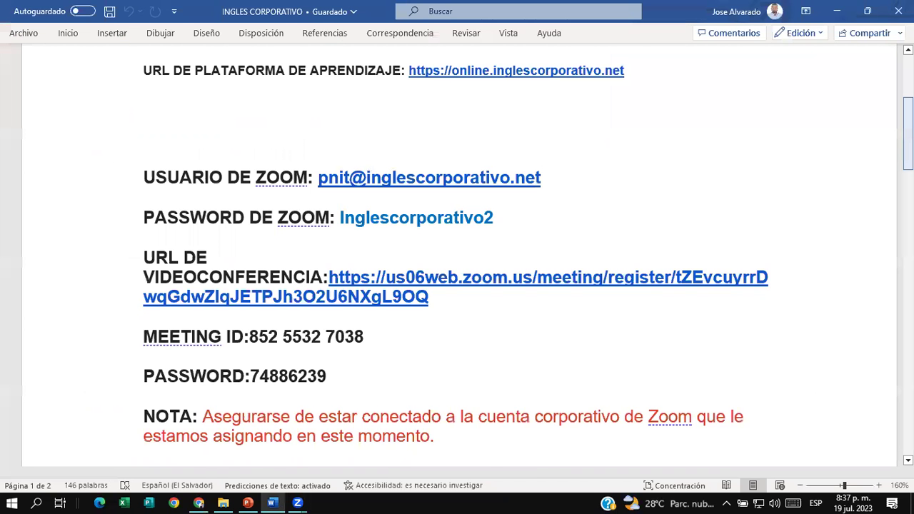
pyautogui.scroll(3, 363, 177)
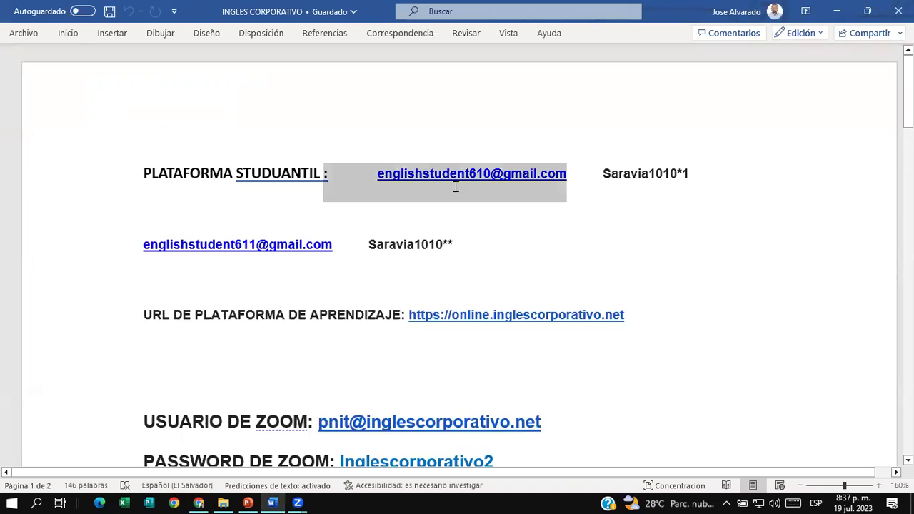
pyautogui.click(378, 175)
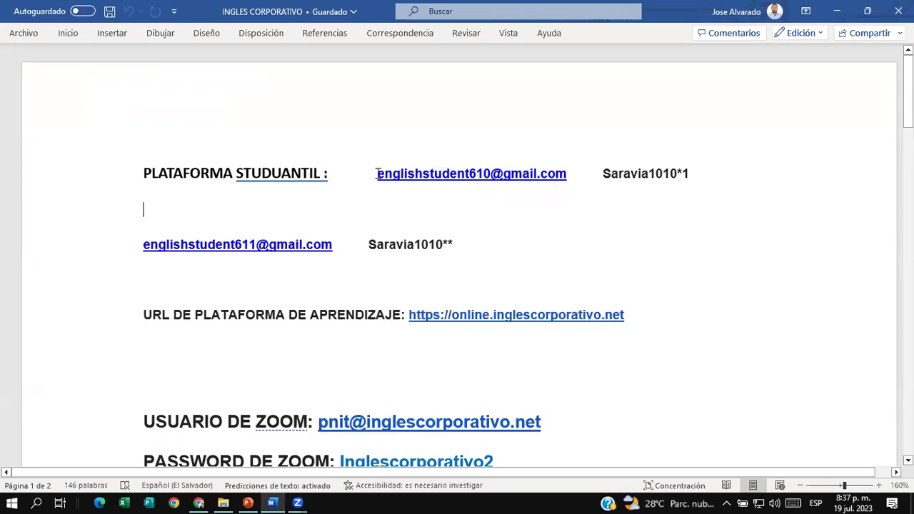
pyautogui.keyDown('shift'); pyautogui.click(570, 173); pyautogui.keyUp('shift')
pyautogui.keyDown('shift'); pyautogui.click(566, 173); pyautogui.keyUp('shift')
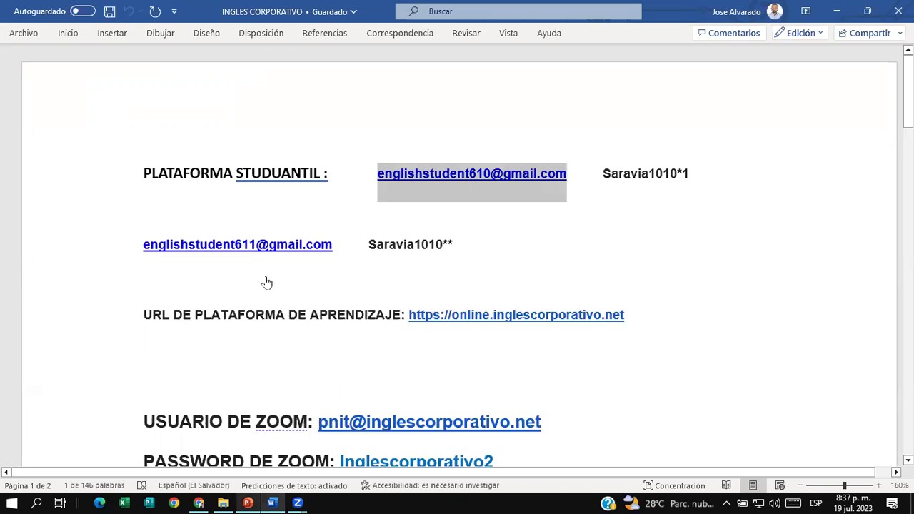
pyautogui.hotkey('alt', 'Tab')
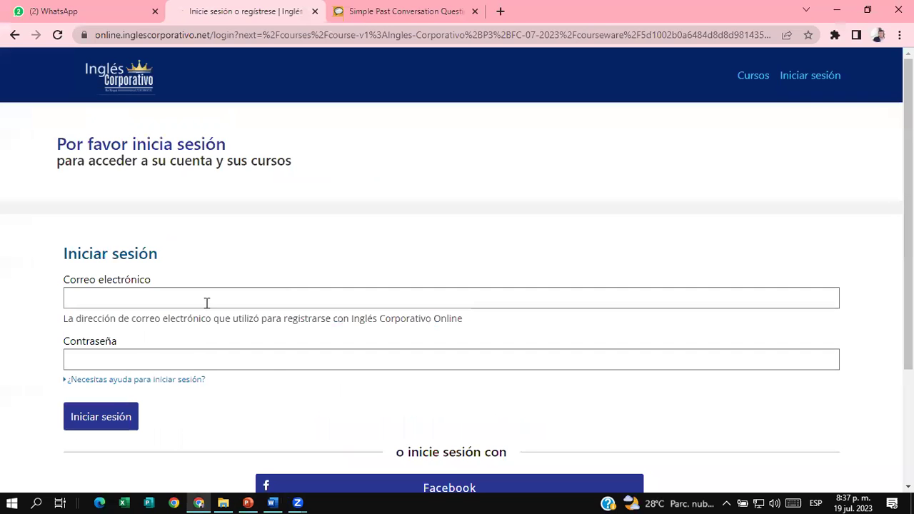
pyautogui.click(206, 303)
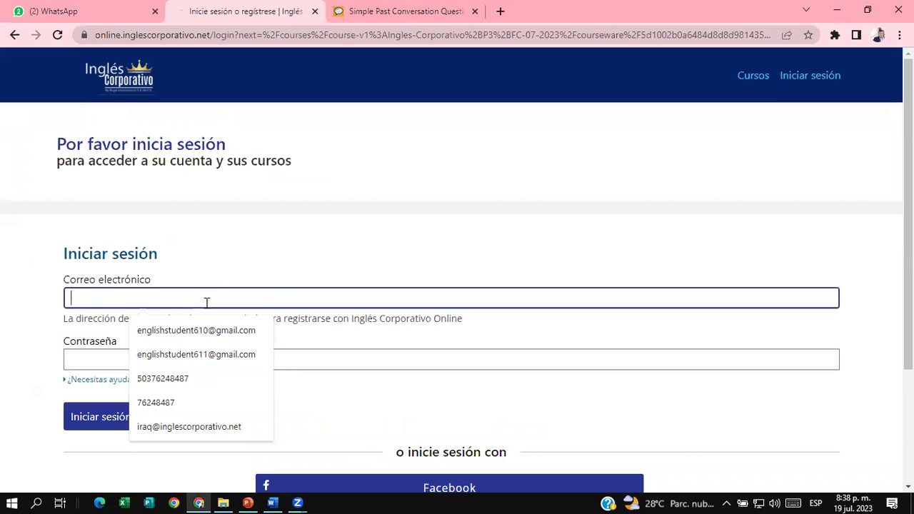
pyautogui.click(195, 330)
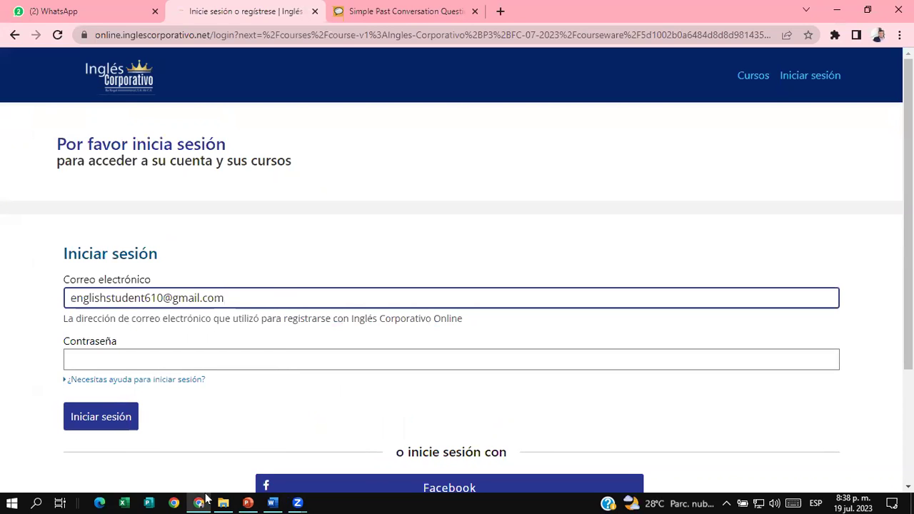
# Copy the account password from the Word document into the login form's password field in Chrome and sign in.
pyautogui.click(272, 503)
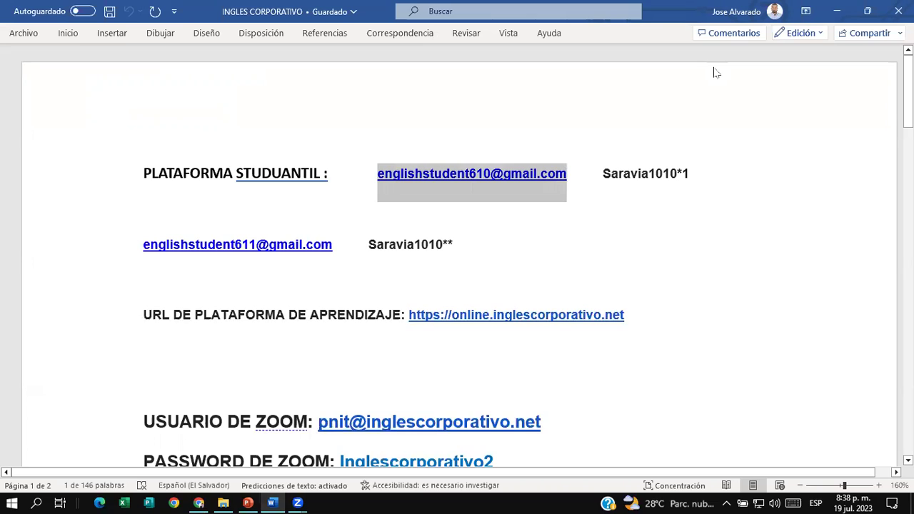
pyautogui.click(606, 178)
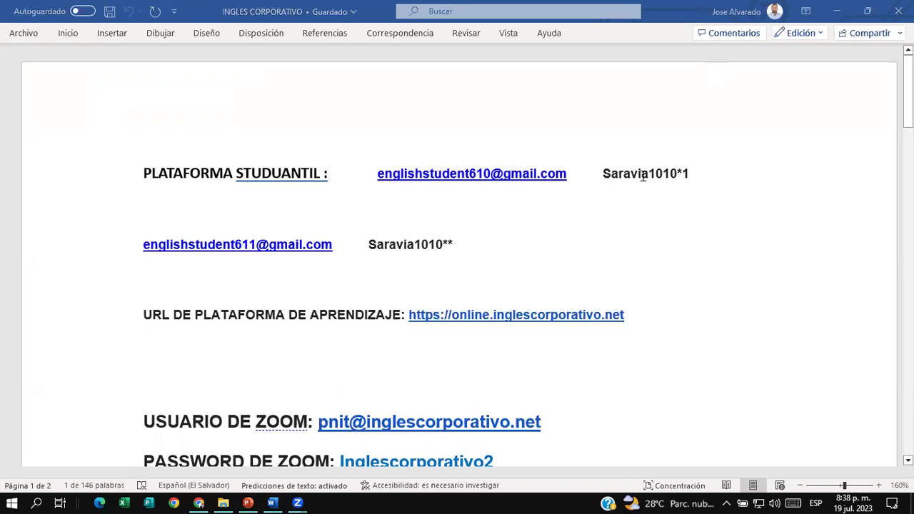
pyautogui.moveTo(687, 173); pyautogui.dragTo(686, 175)
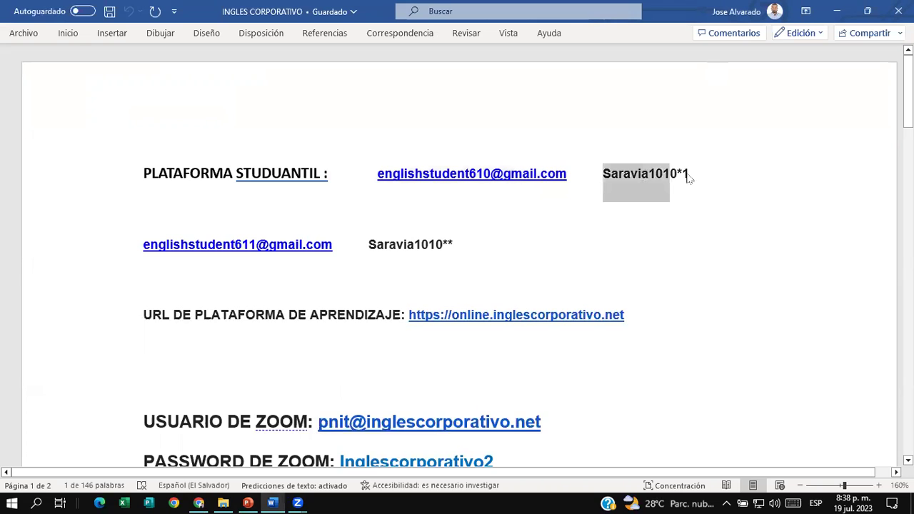
pyautogui.hotkey('alt', 'Tab')
pyautogui.click(121, 363)
pyautogui.hotkey('ctrl', 'v')
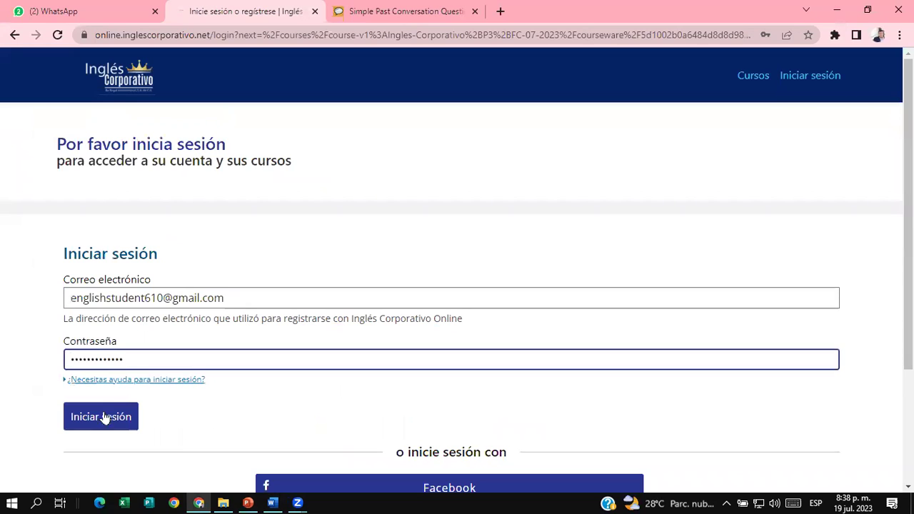
pyautogui.click(104, 417)
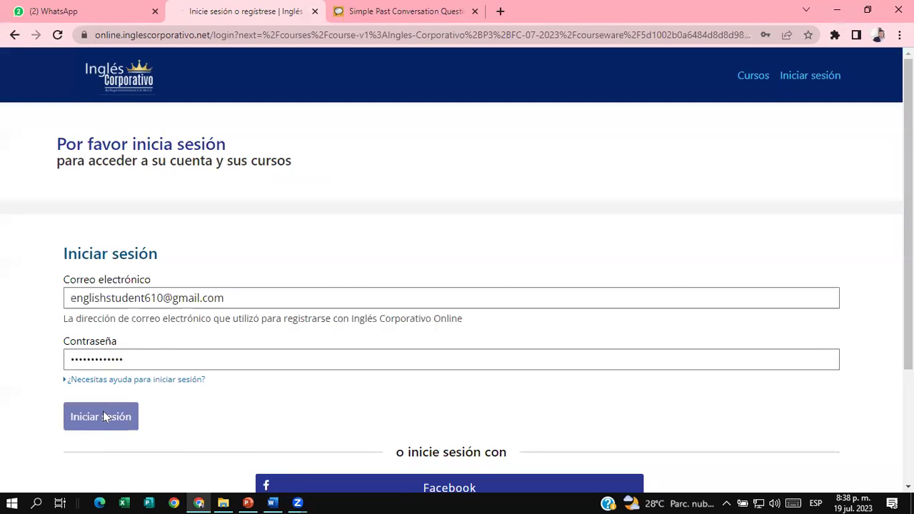